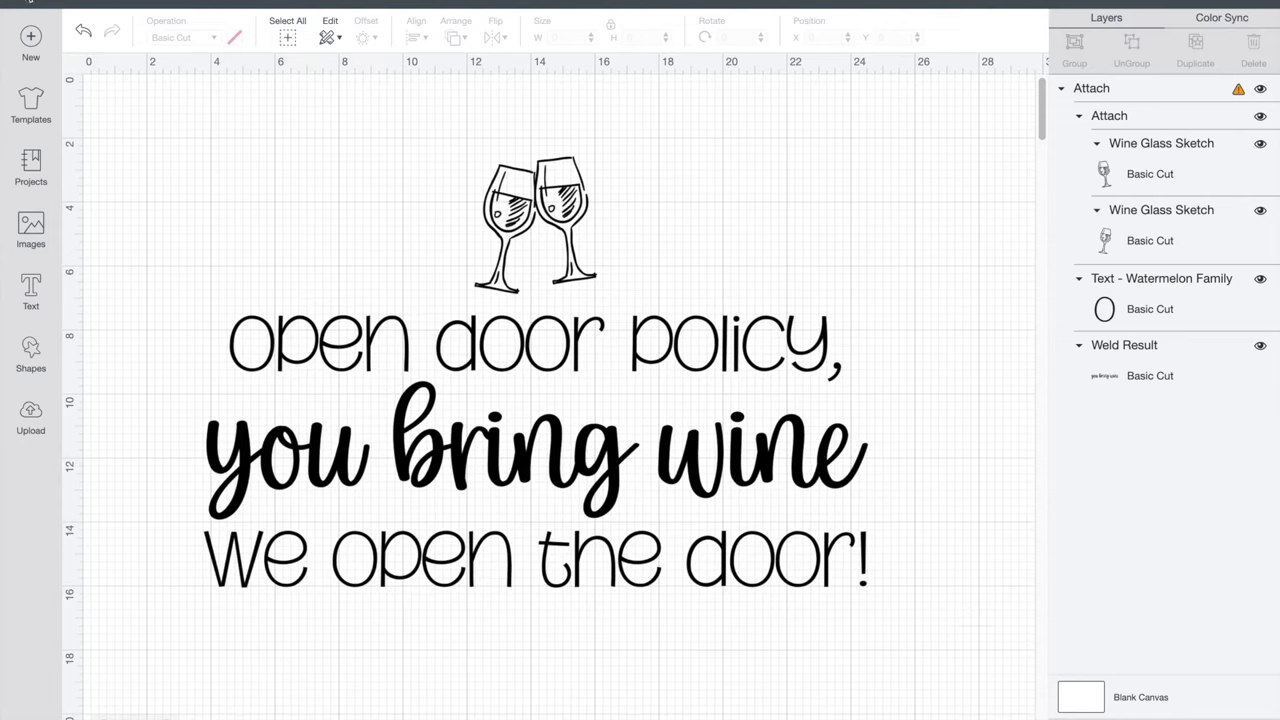
Open the main menu beside the wine glasses and 'open door policy' design.
{"action": "left_click", "coordinate": [34, 4]}
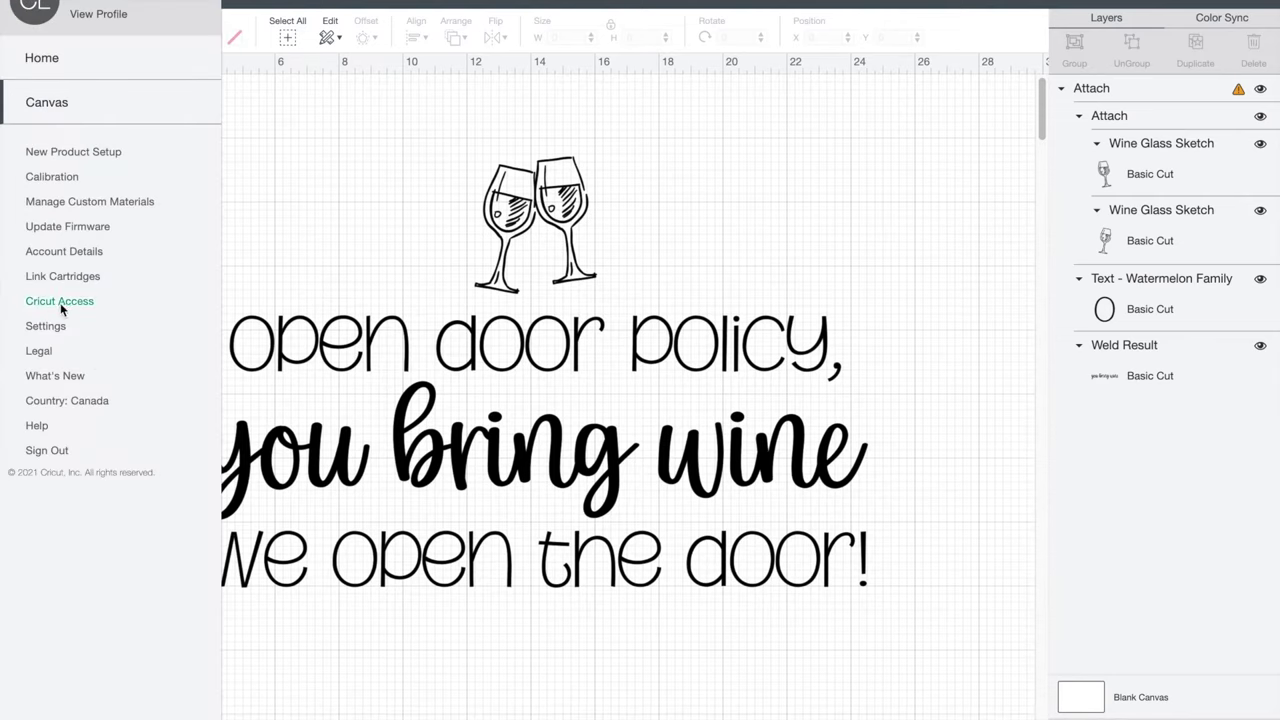
Set the canvas grid to No Grid in Design Space settings.
{"action": "left_click", "coordinate": [45, 326]}
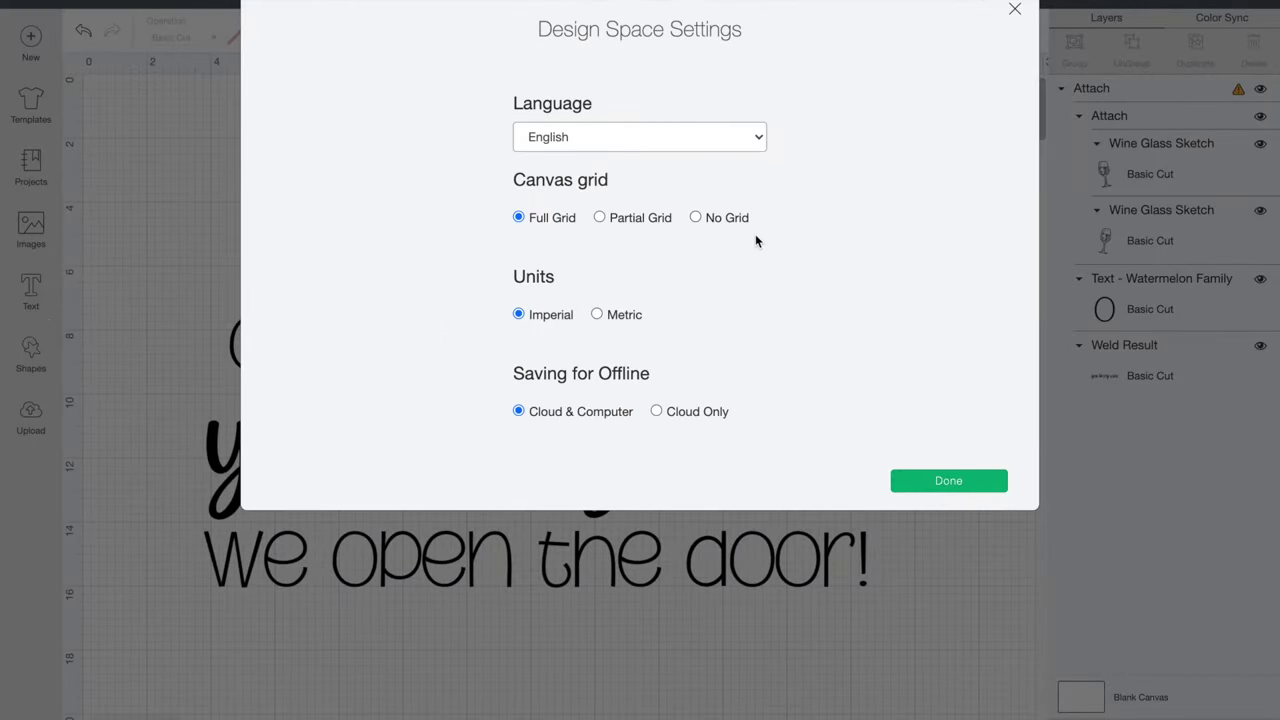
{"action": "left_click", "coordinate": [694, 218]}
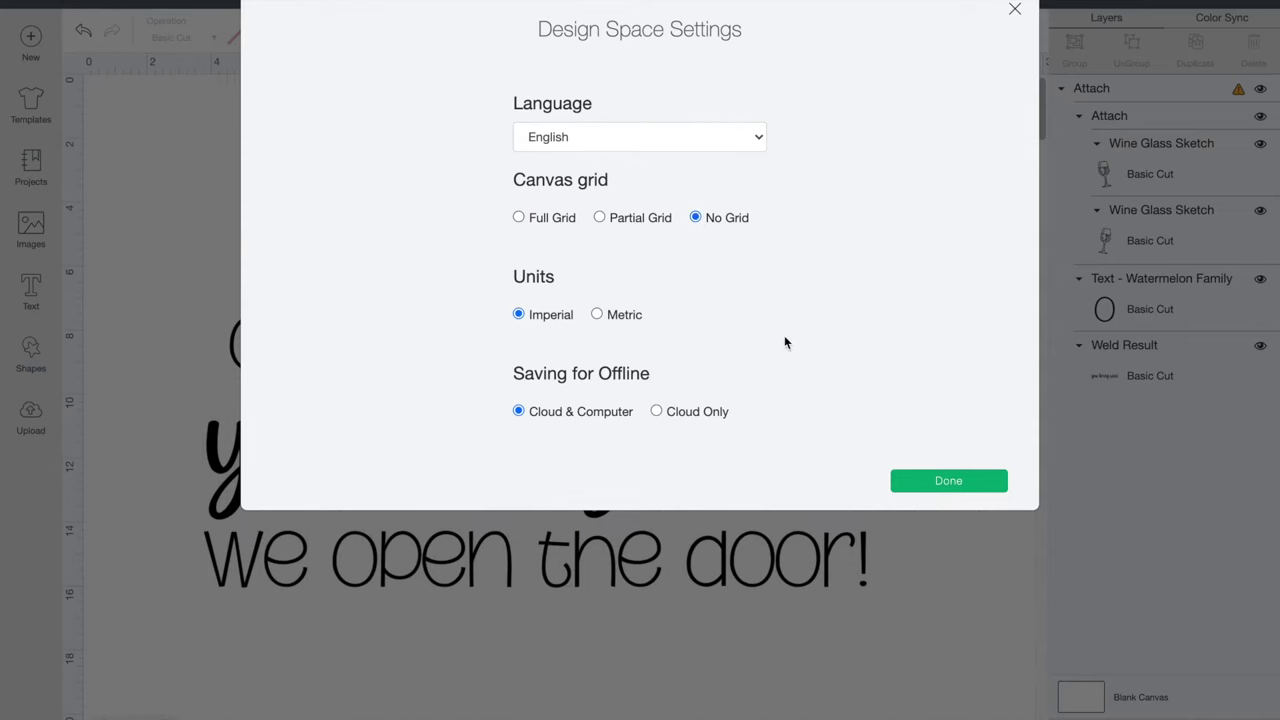
{"action": "left_click", "coordinate": [914, 483]}
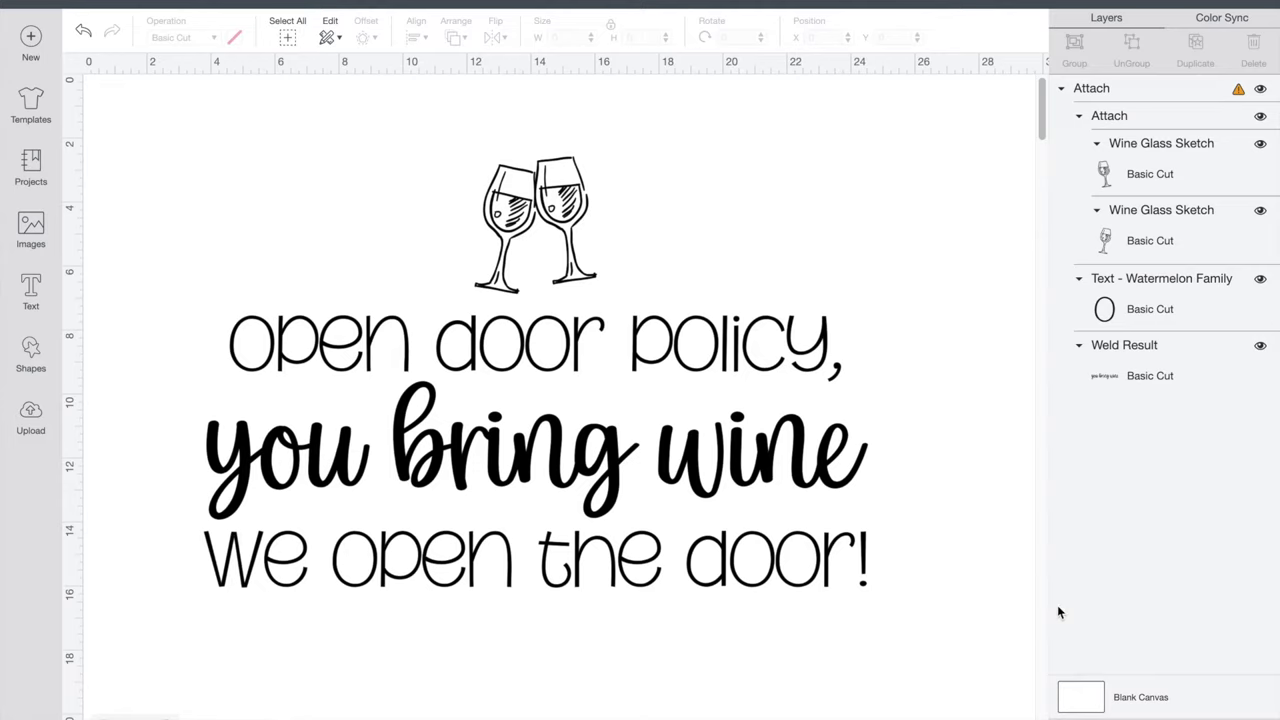
Take a full-screen screenshot and crop it tightly around the wine glasses and text.
{"action": "key", "text": "super+shift+3"}
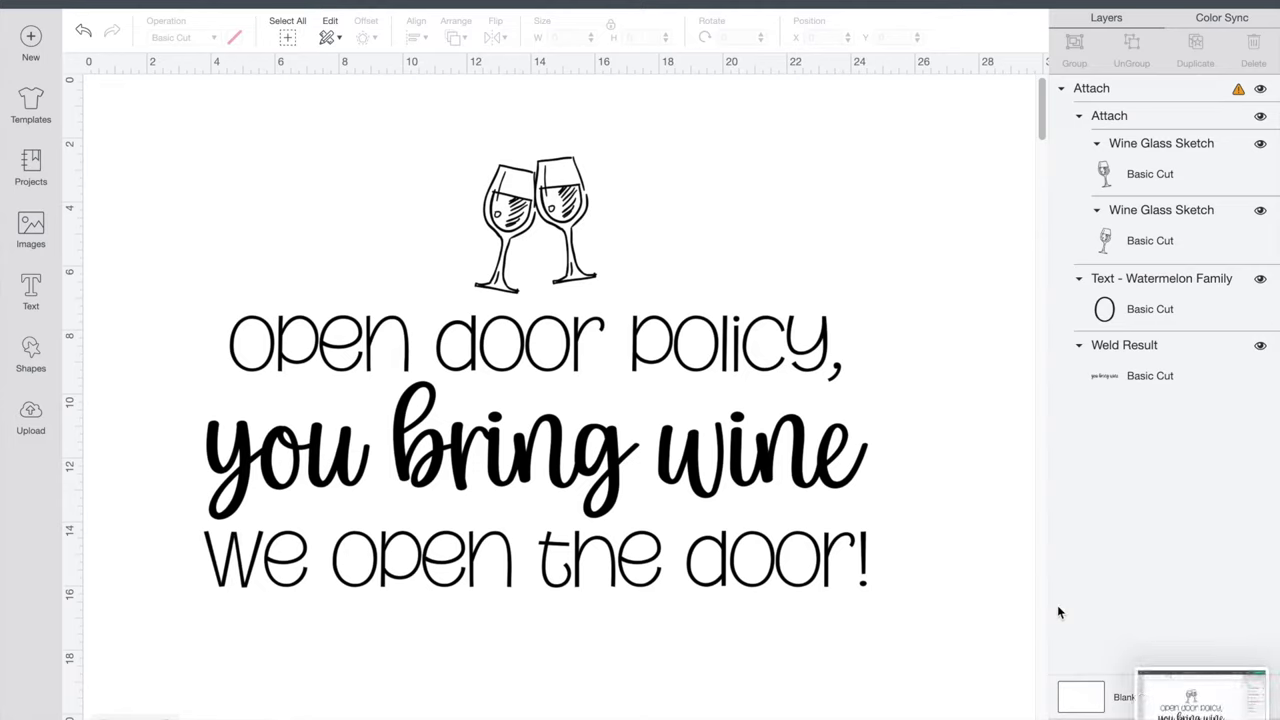
{"action": "left_click", "coordinate": [1164, 702]}
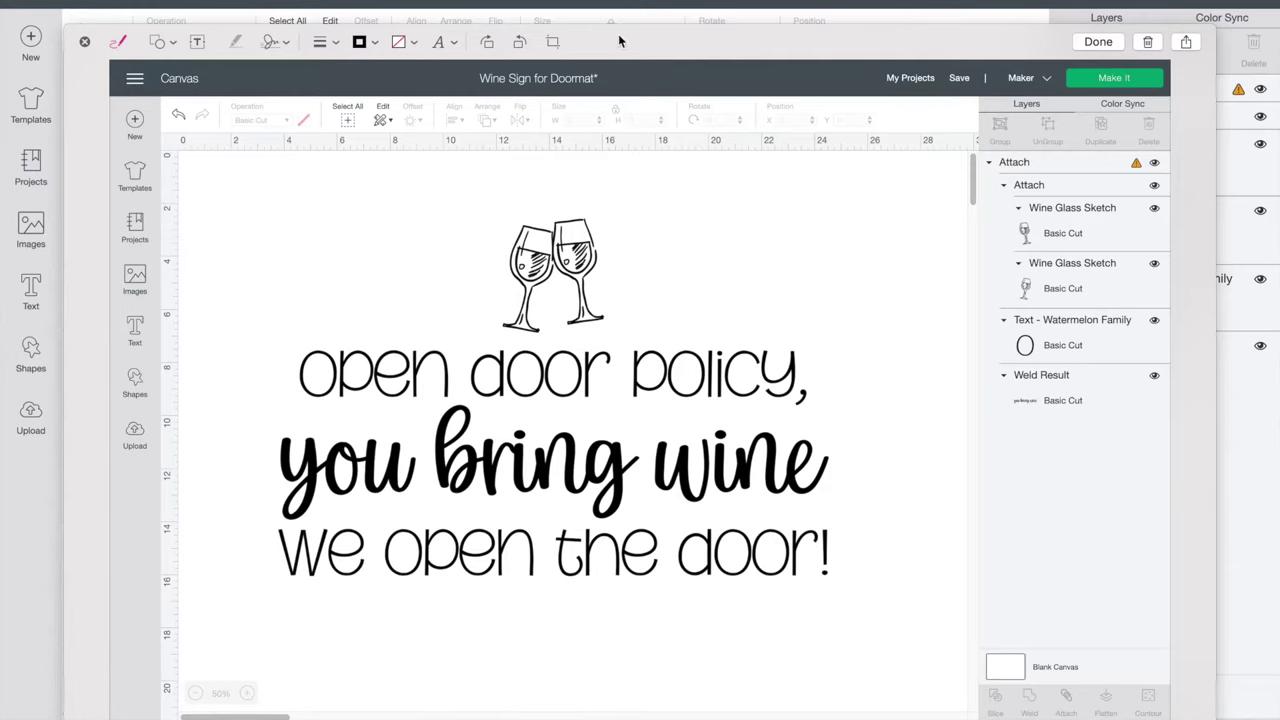
{"action": "left_click", "coordinate": [552, 42]}
{"action": "left_click_drag", "start_coordinate": [110, 62], "coordinate": [261, 196]}
{"action": "left_click_drag", "start_coordinate": [1167, 715], "coordinate": [849, 602]}
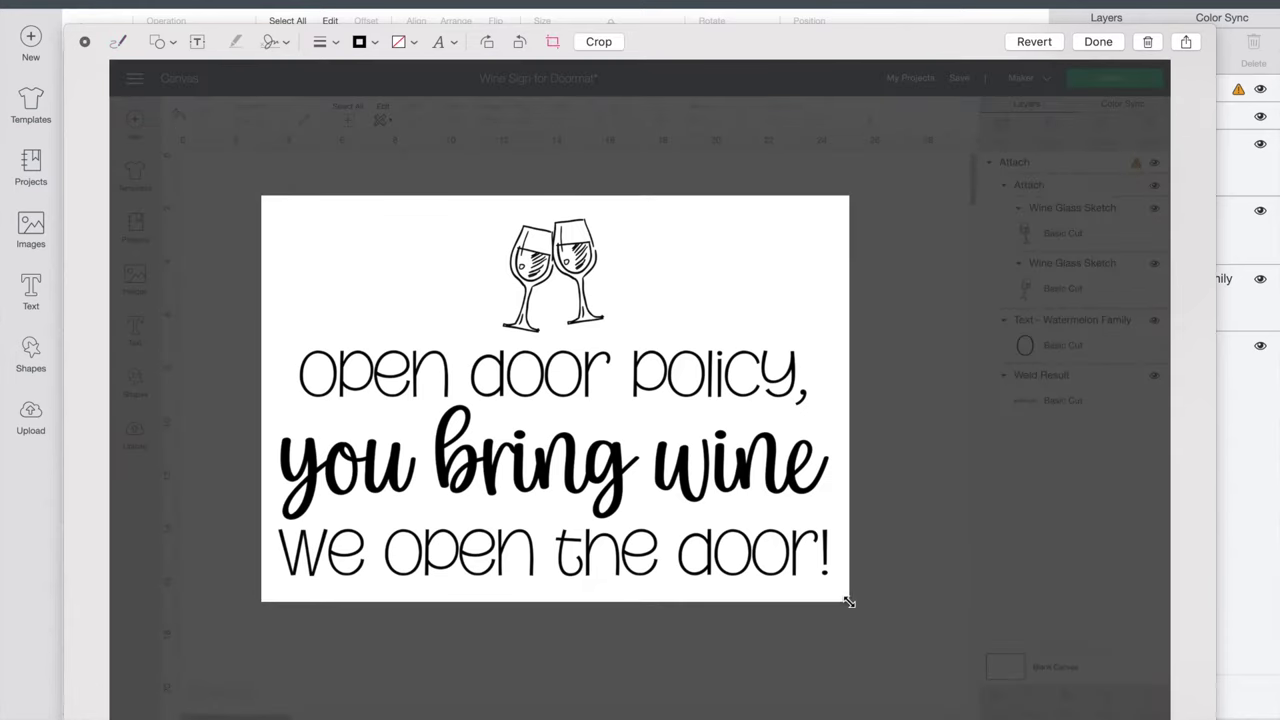
{"action": "left_click", "coordinate": [1097, 45]}
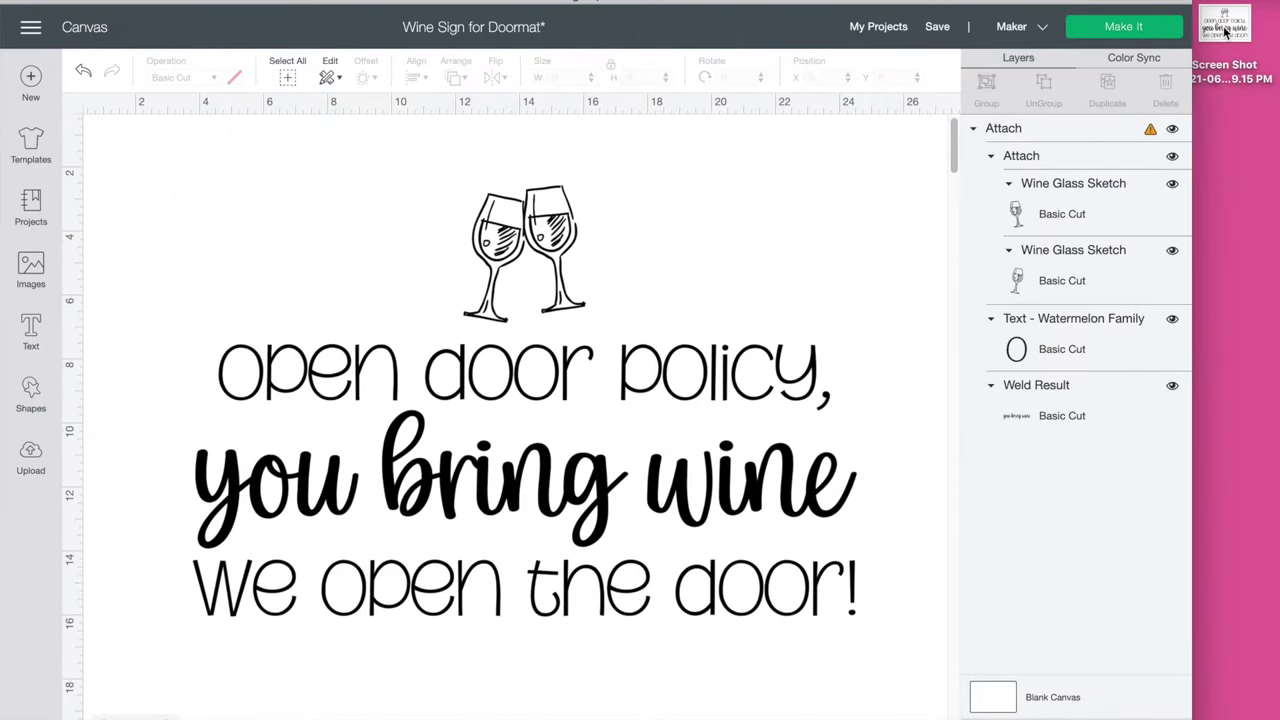
Open the cropped screenshot Wine Doormat.jpg with Adobe Photoshop 2021.
{"action": "right_click", "coordinate": [1225, 32]}
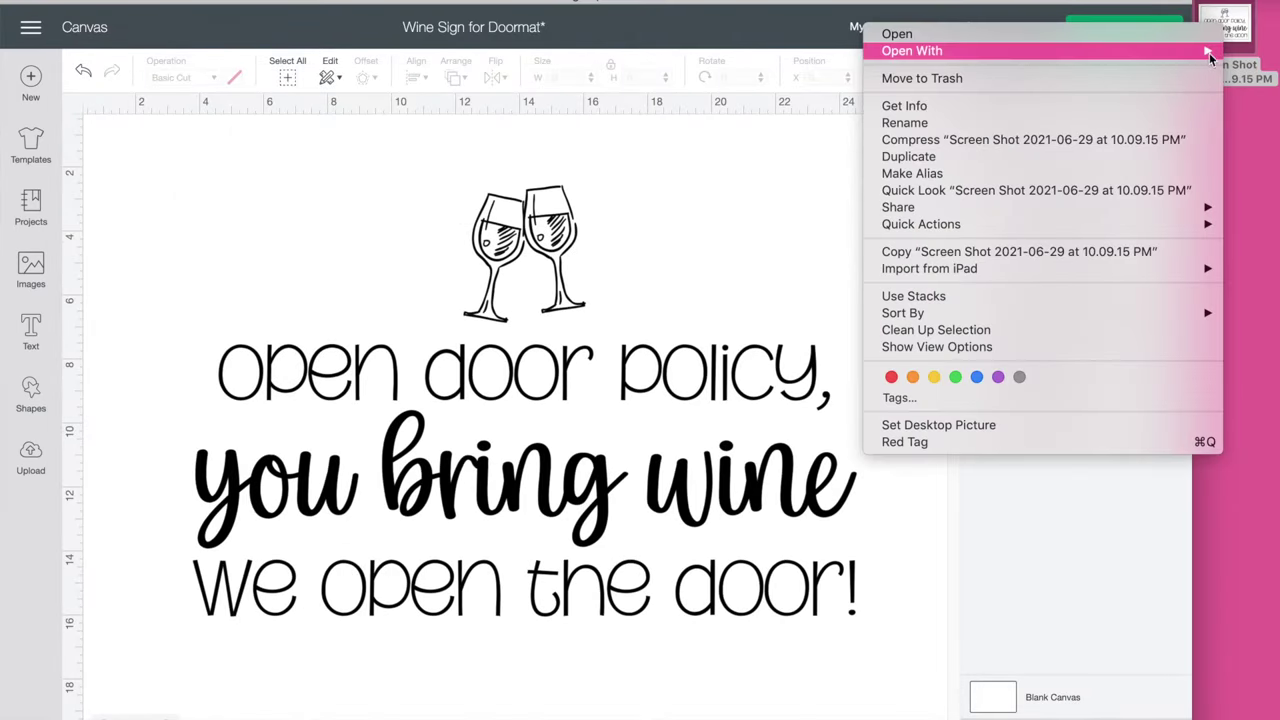
{"action": "mouse_move", "coordinate": [1209, 52]}
{"action": "left_click", "coordinate": [768, 90]}
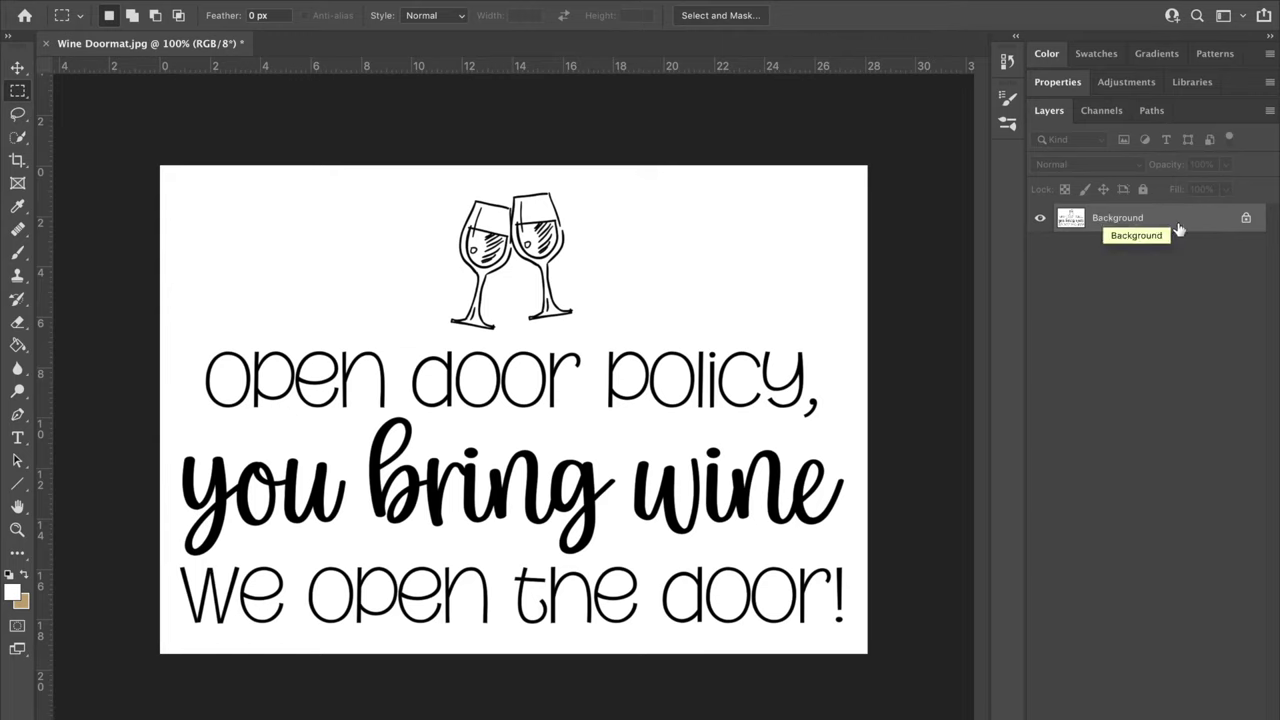
Unlock the Background into Layer 0, select the white via Color Range, and delete it.
{"action": "left_click", "coordinate": [1246, 220]}
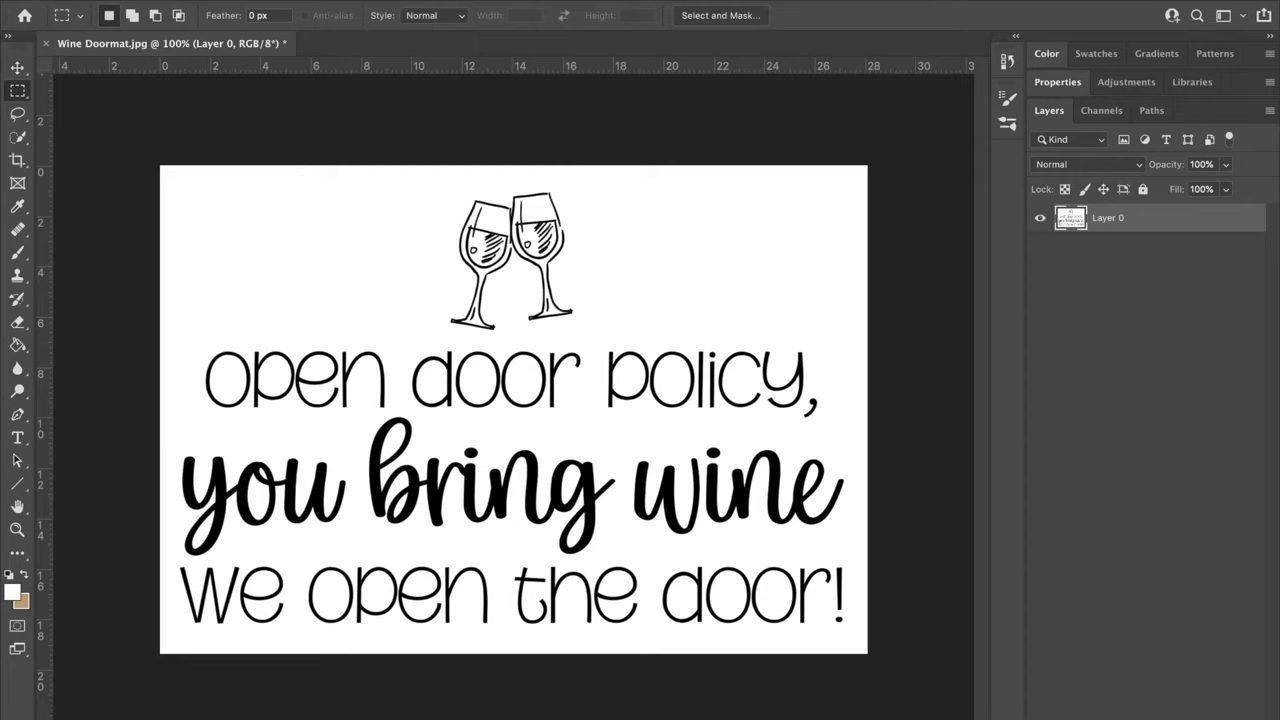
{"action": "left_click", "coordinate": [360, 0]}
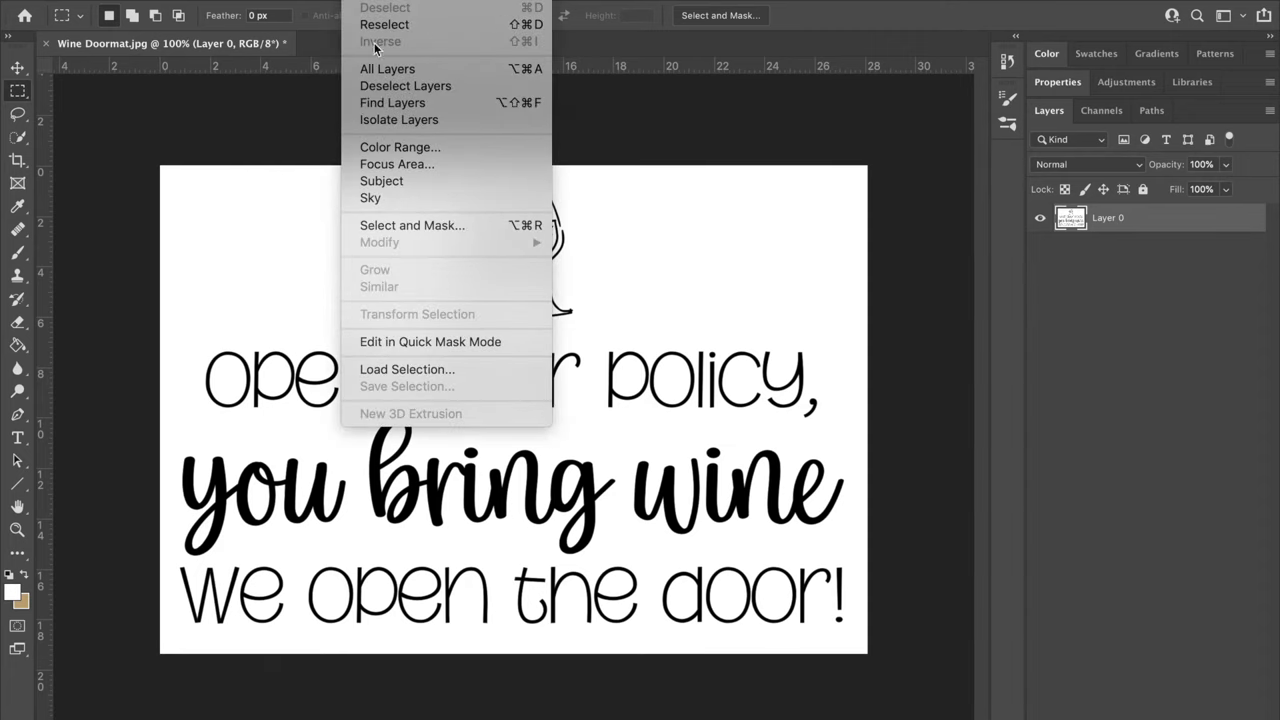
{"action": "left_click", "coordinate": [386, 148]}
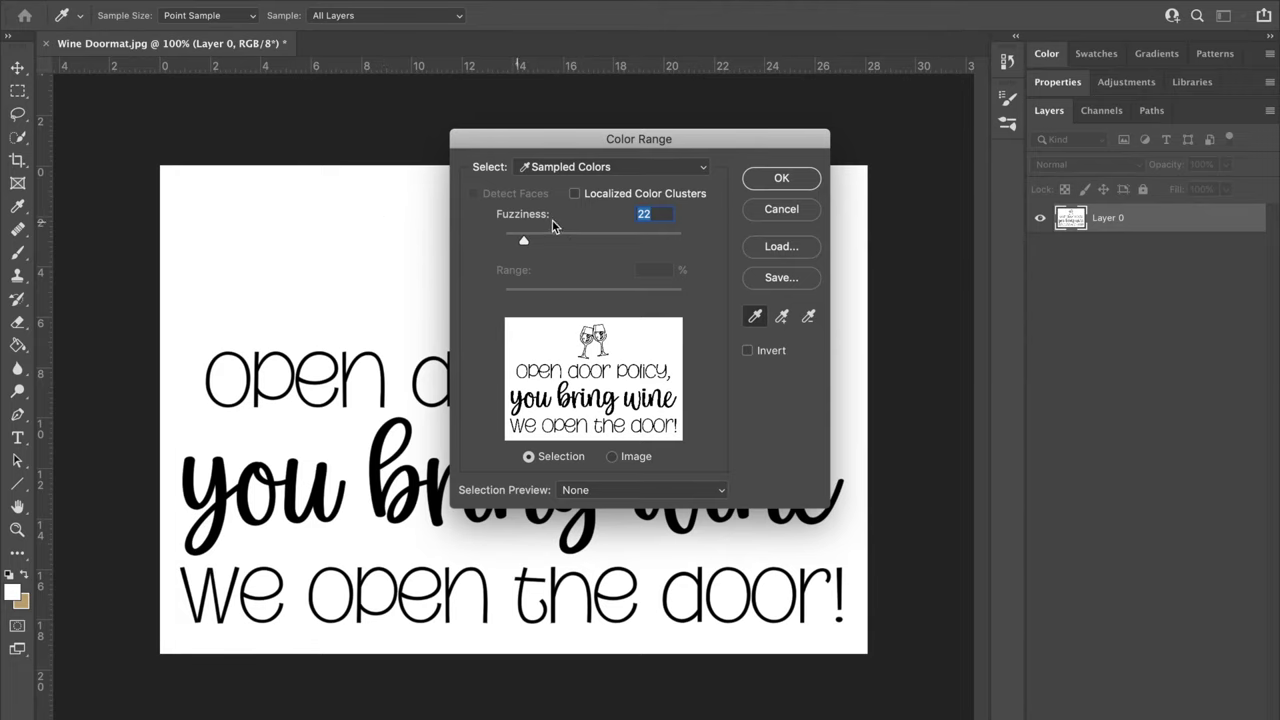
{"action": "left_click", "coordinate": [778, 179]}
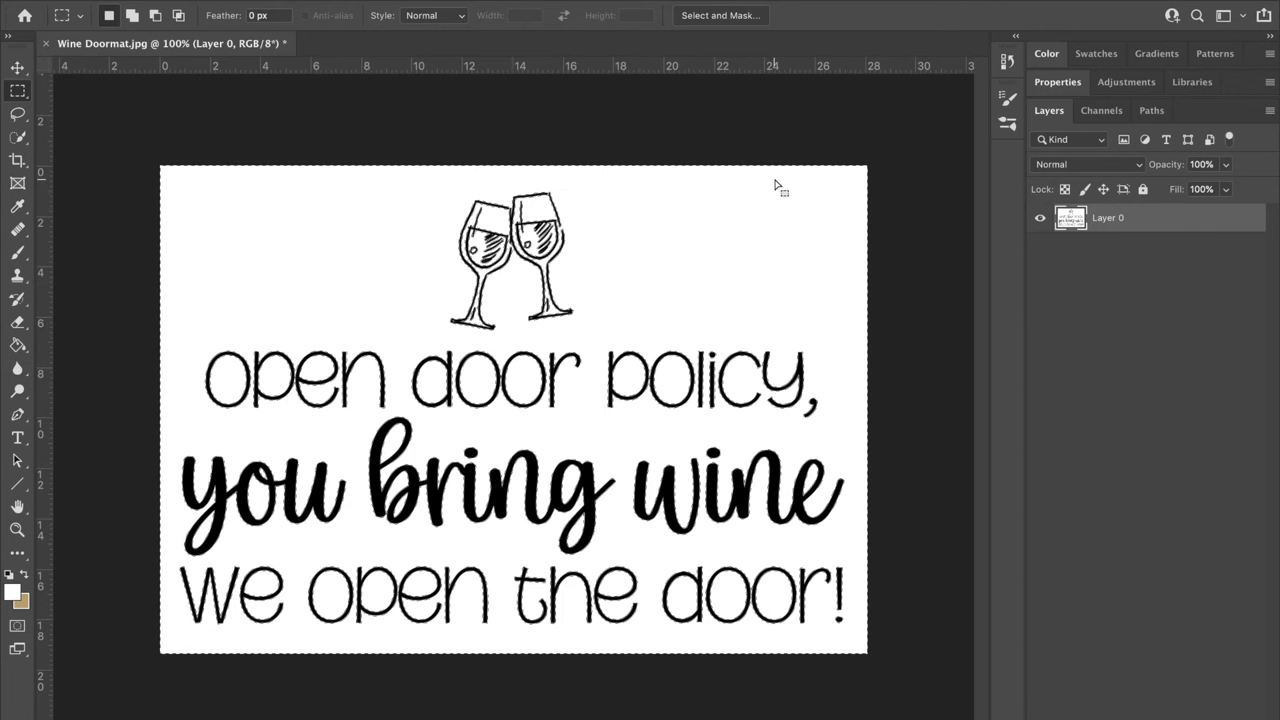
{"action": "key", "text": "Delete"}
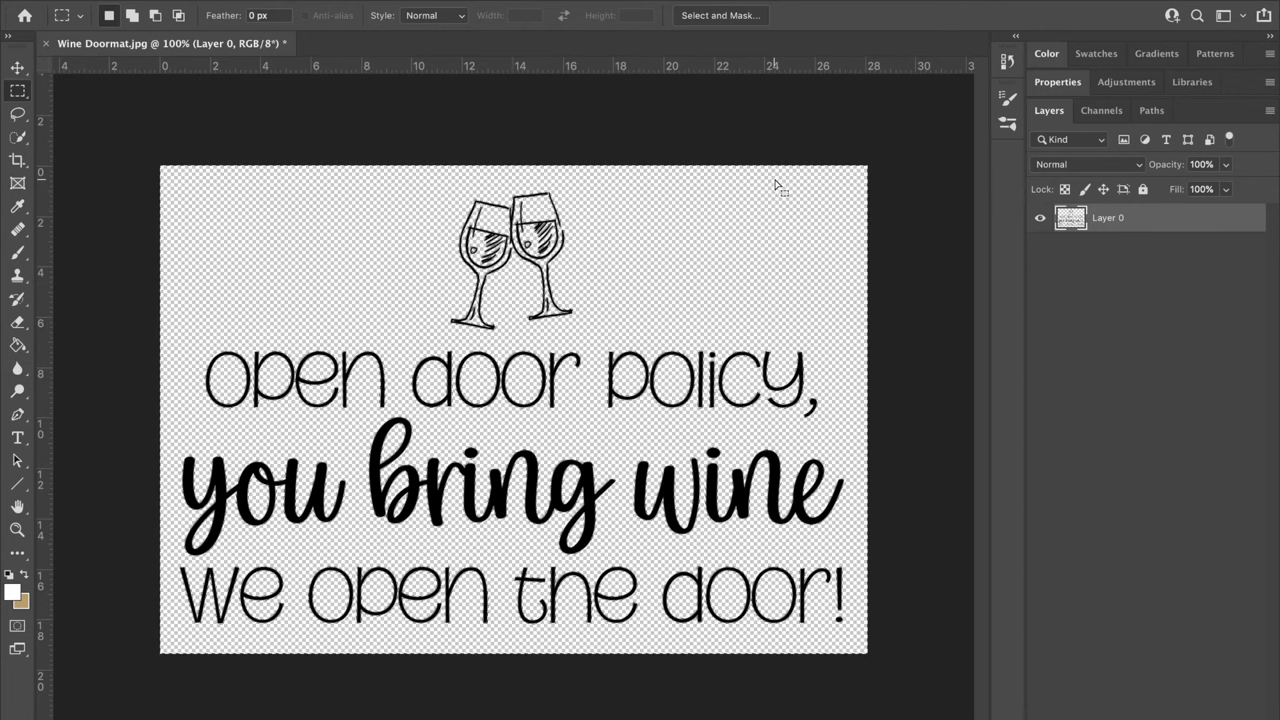
{"action": "key", "text": "ctrl+d"}
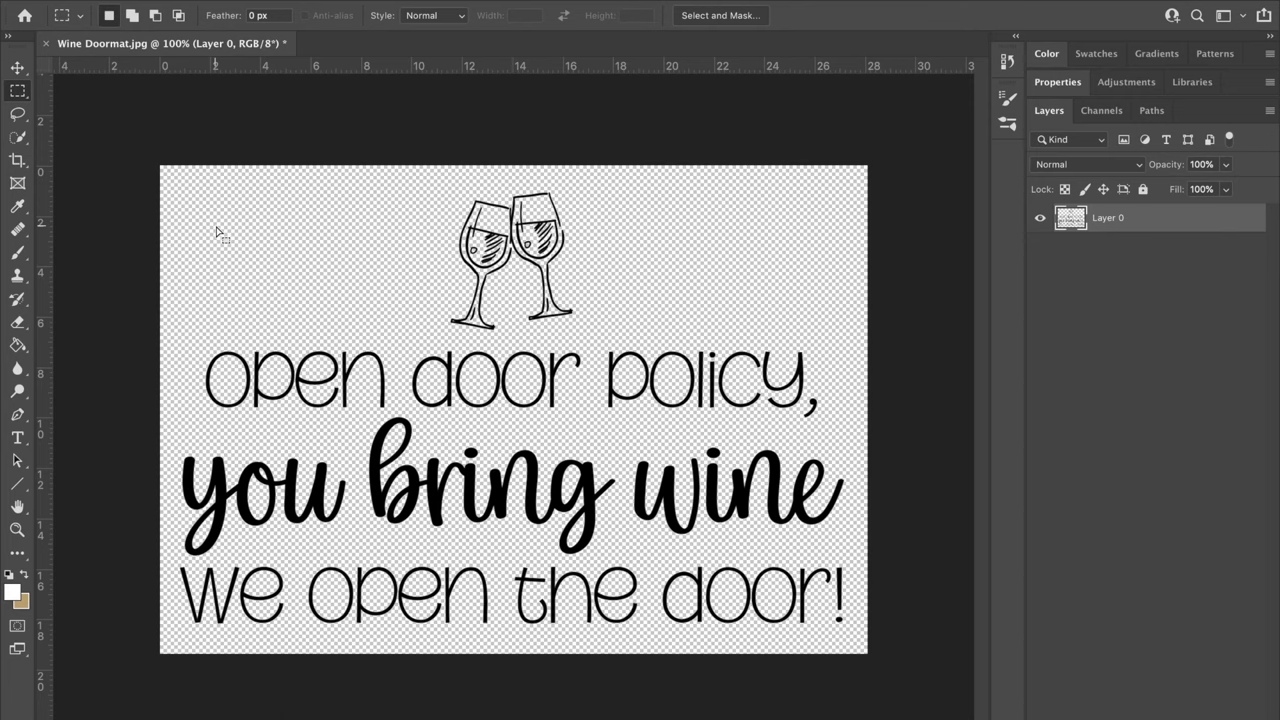
Save the artwork to the computer as Wine Doormat.png in PNG format.
{"action": "left_click", "coordinate": [146, 2]}
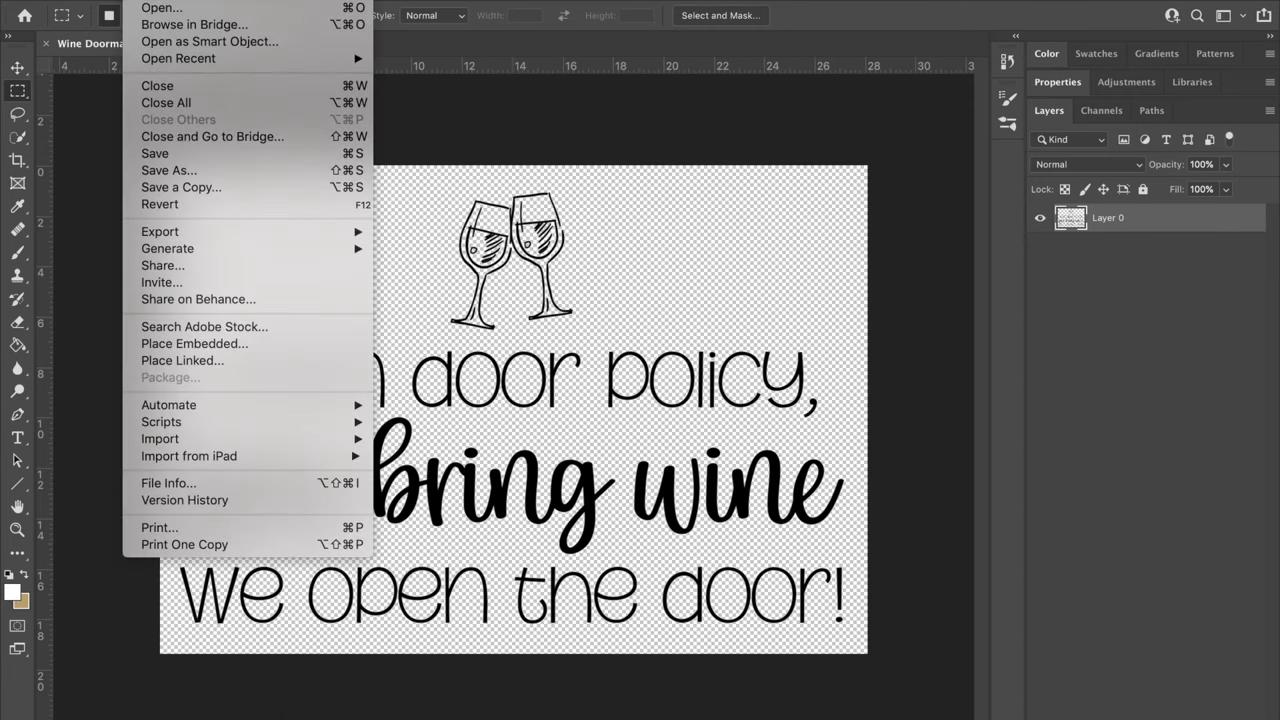
{"action": "left_click", "coordinate": [171, 168]}
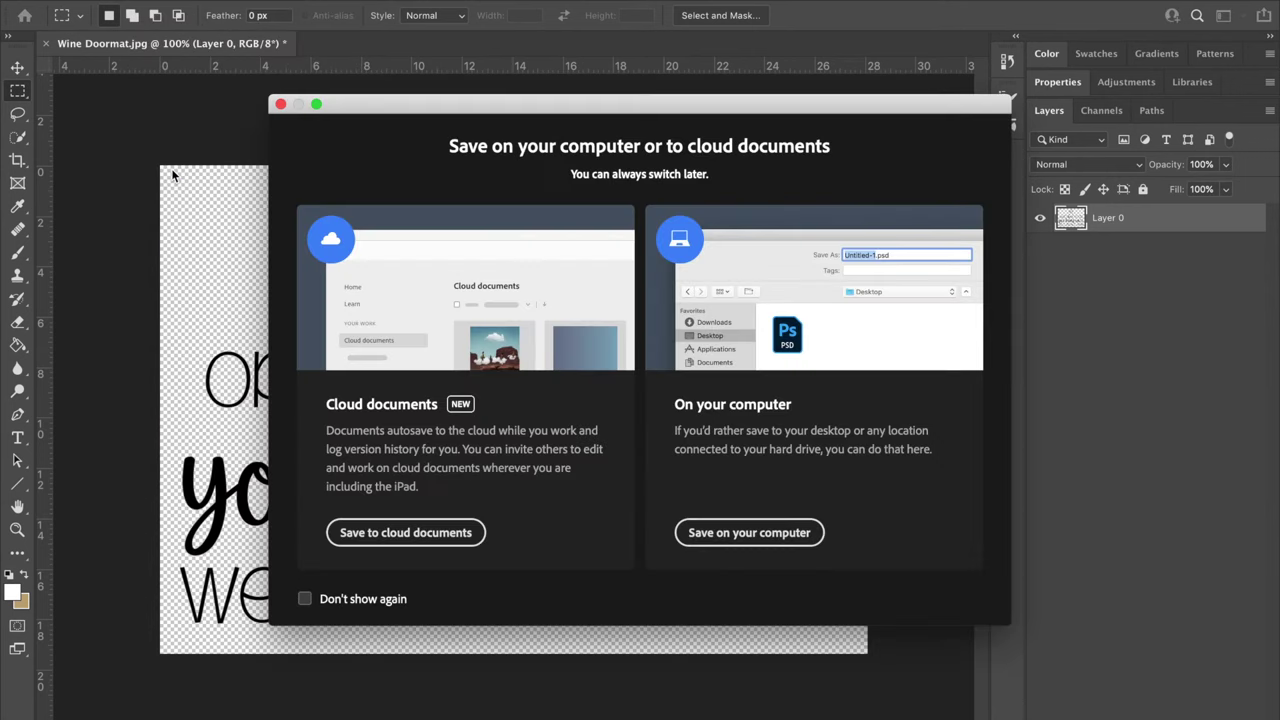
{"action": "left_click", "coordinate": [707, 532]}
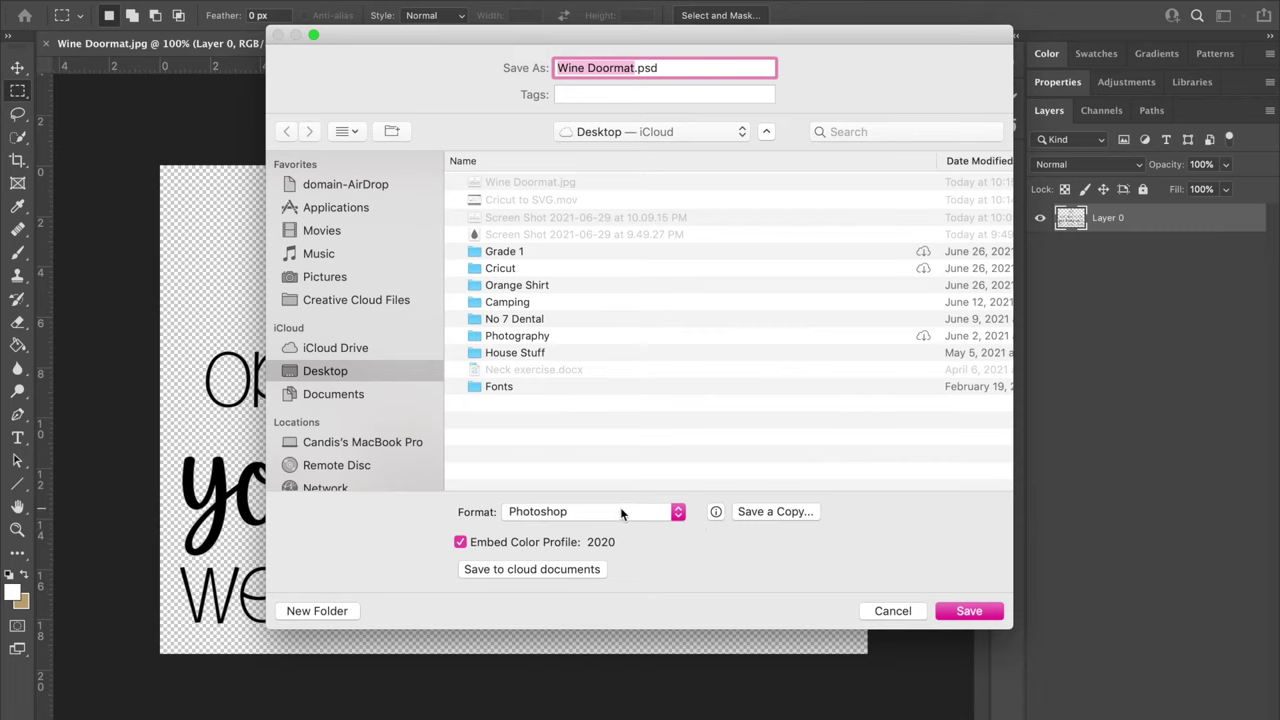
{"action": "left_click", "coordinate": [546, 519]}
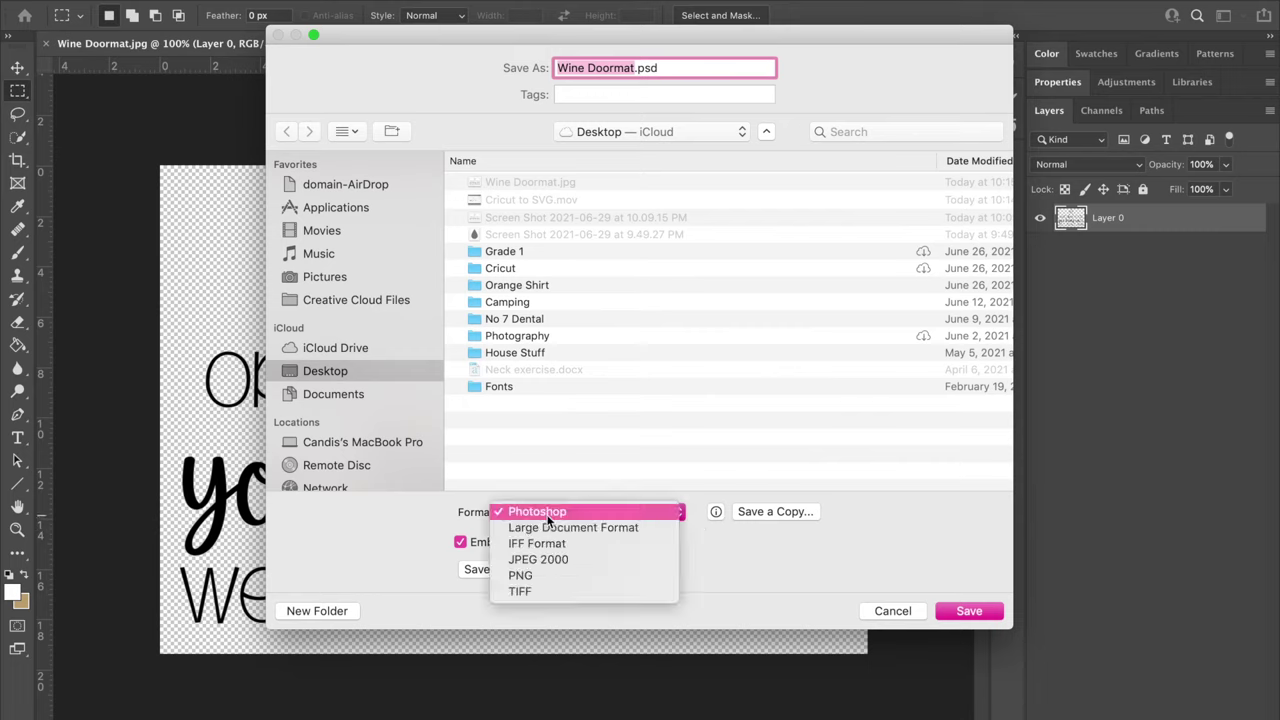
{"action": "left_click", "coordinate": [551, 574]}
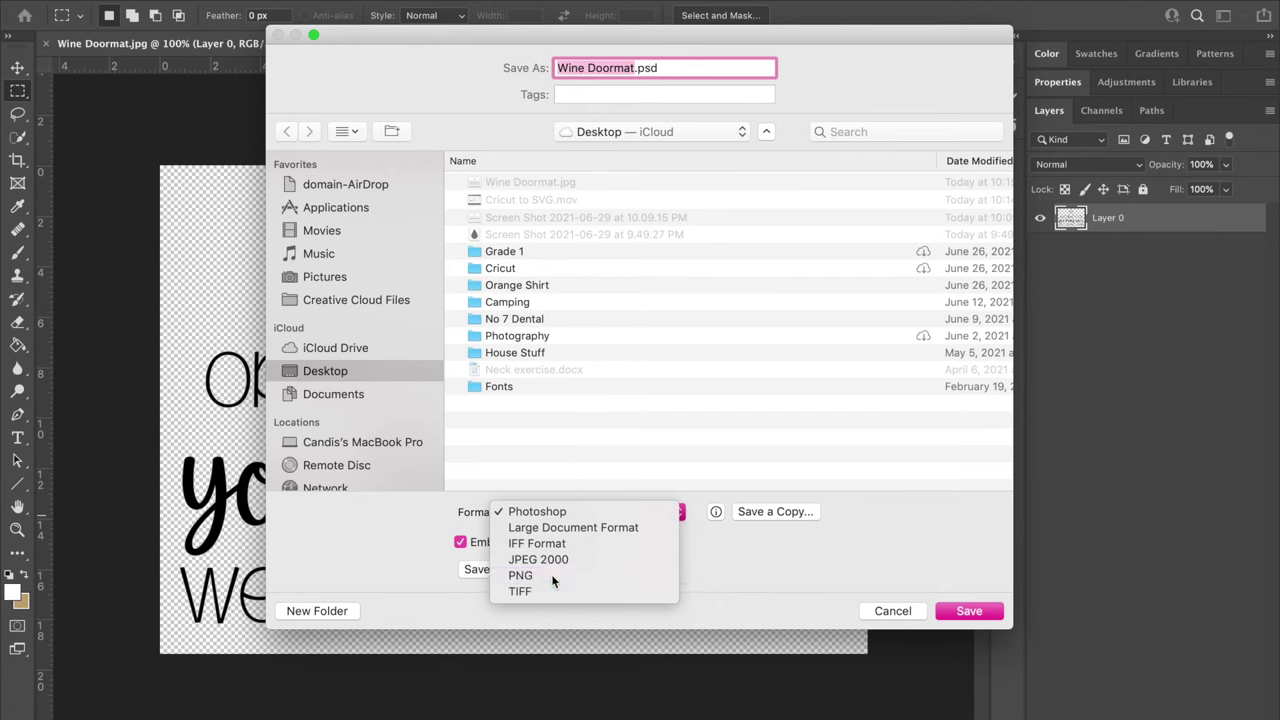
{"action": "left_click", "coordinate": [967, 612]}
{"action": "left_click", "coordinate": [735, 277]}
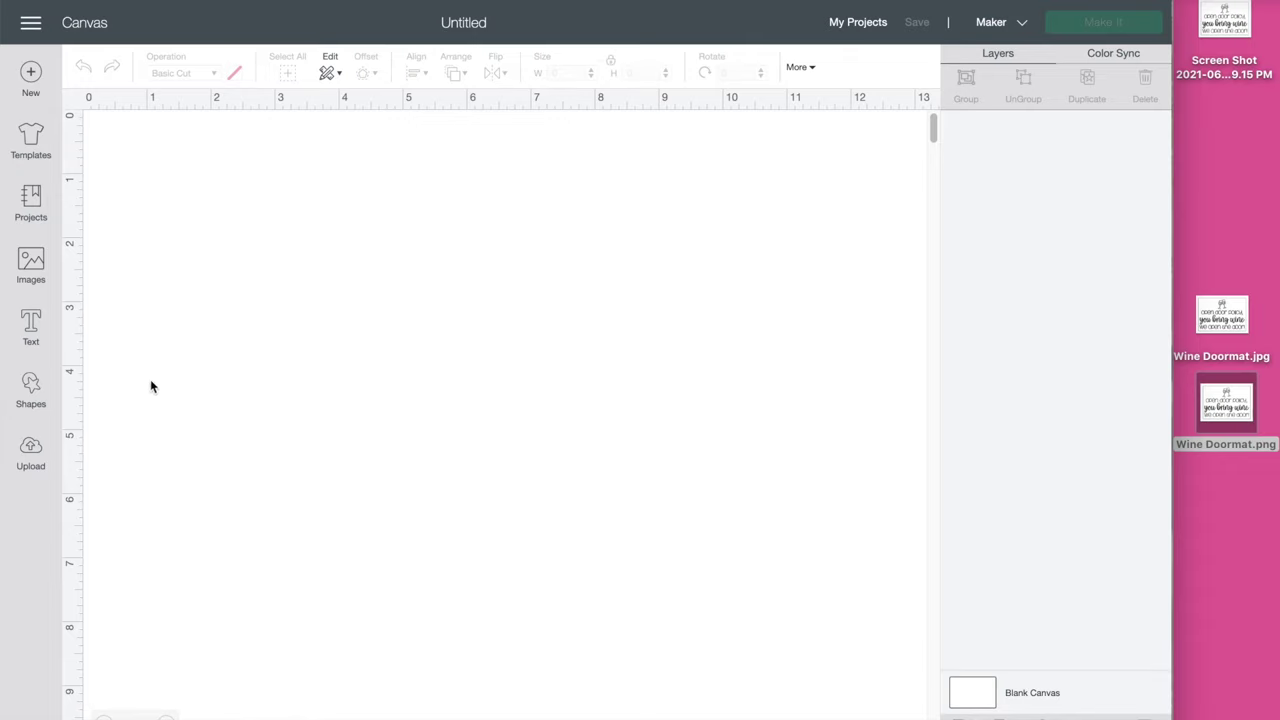
Upload Wine Doormat.png to Design Space as a Cut Image.
{"action": "left_click", "coordinate": [31, 452]}
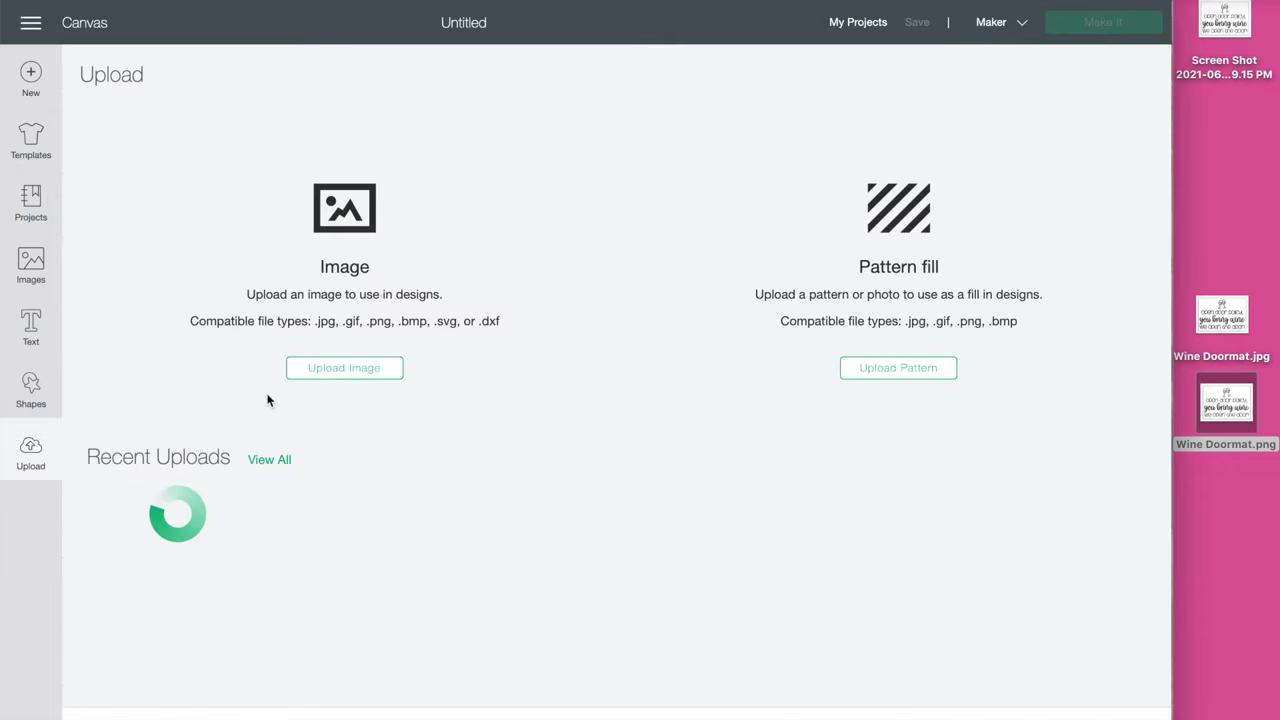
{"action": "left_click", "coordinate": [323, 372]}
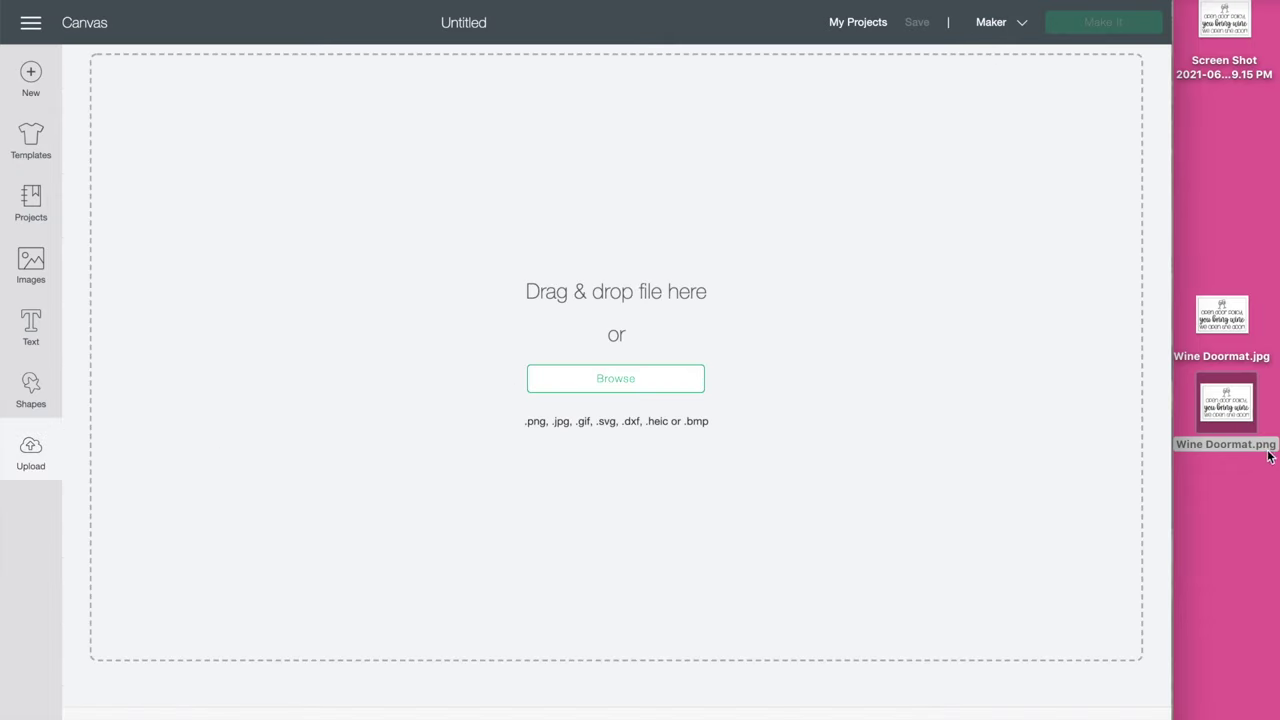
{"action": "left_click", "coordinate": [1231, 414]}
{"action": "left_click_drag", "start_coordinate": [1231, 414], "coordinate": [771, 451]}
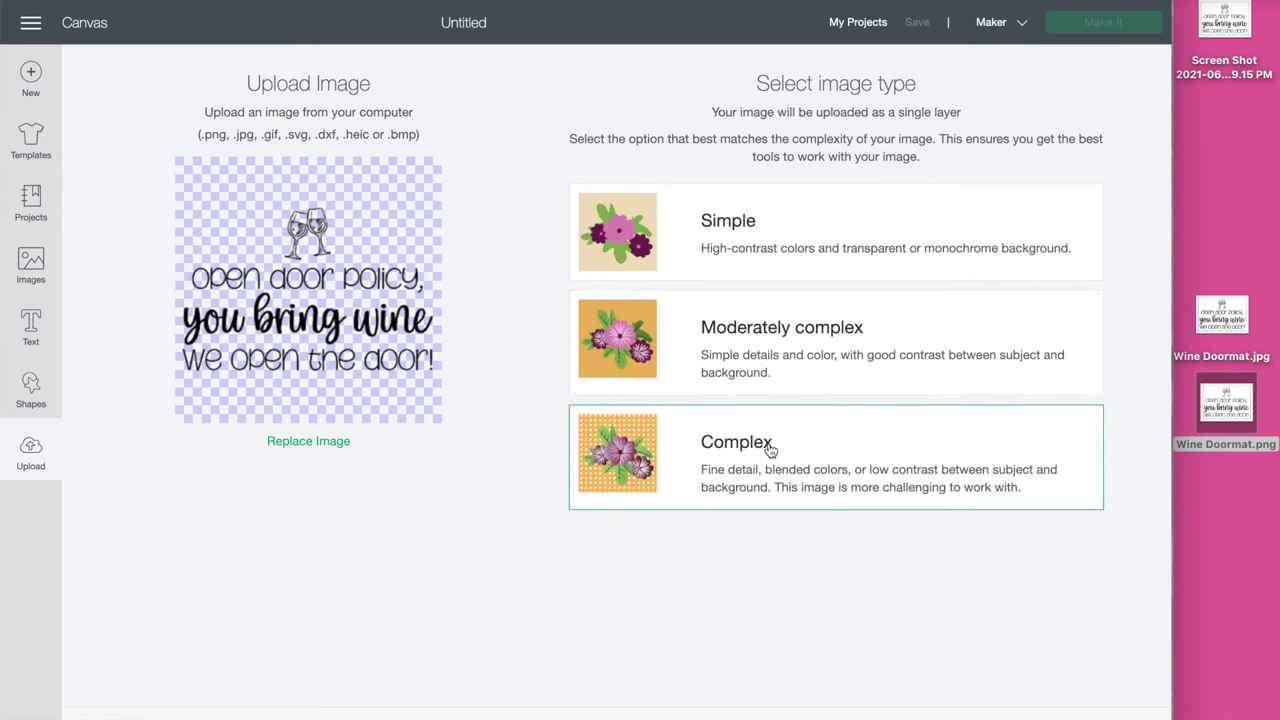
{"action": "left_click", "coordinate": [1100, 716]}
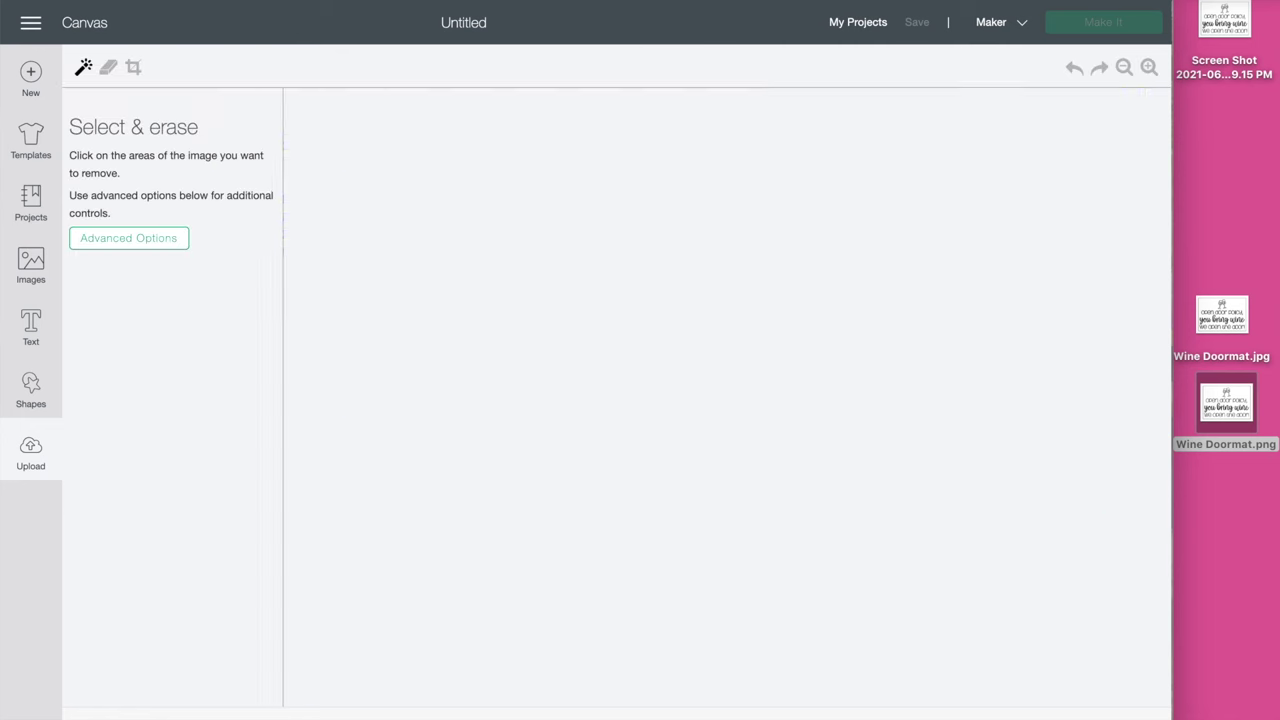
{"action": "left_click", "coordinate": [962, 686]}
{"action": "left_click", "coordinate": [350, 476]}
{"action": "left_click", "coordinate": [1100, 716]}
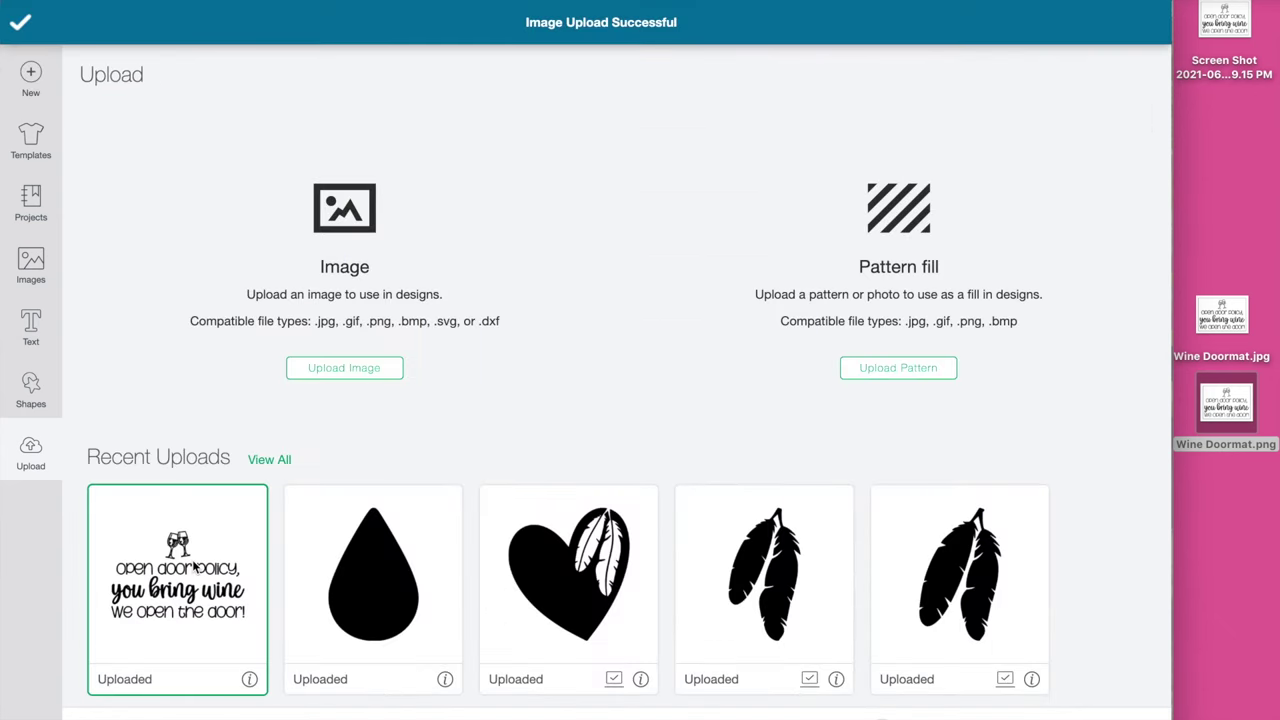
Insert the Wine Doormat image onto the canvas and shift it right and down.
{"action": "key", "text": "Escape"}
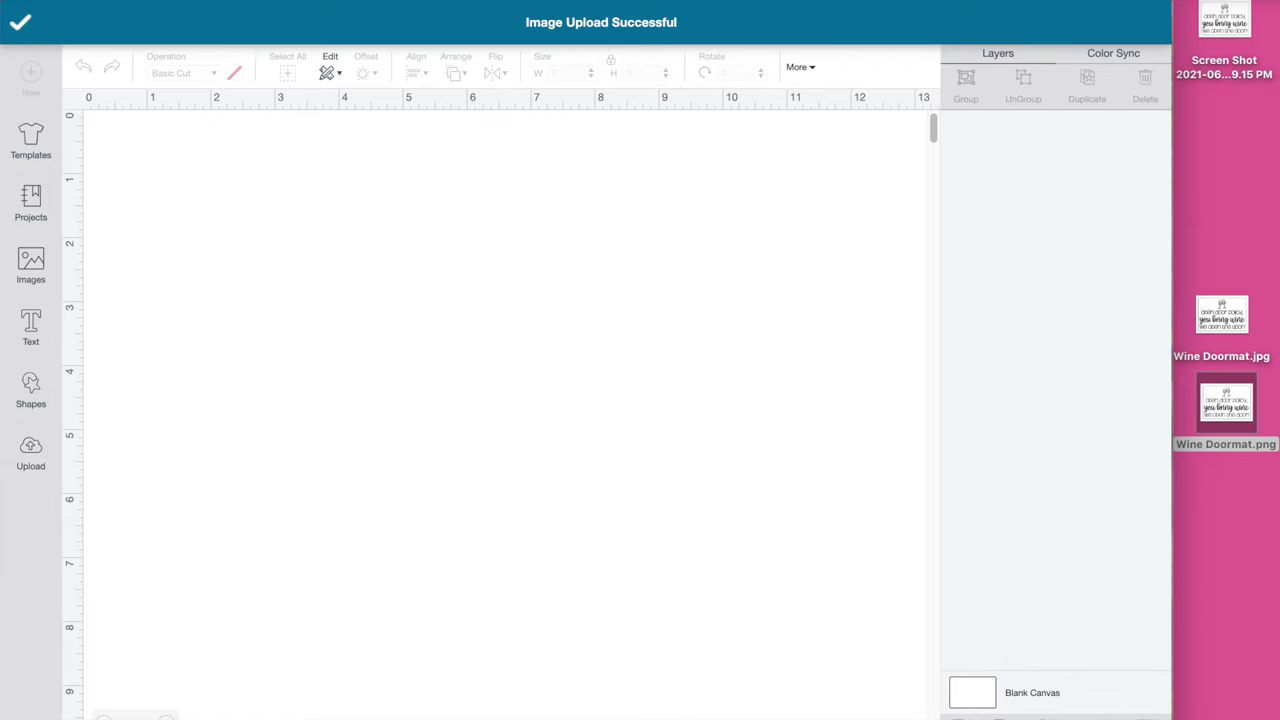
{"action": "left_click", "coordinate": [104, 716]}
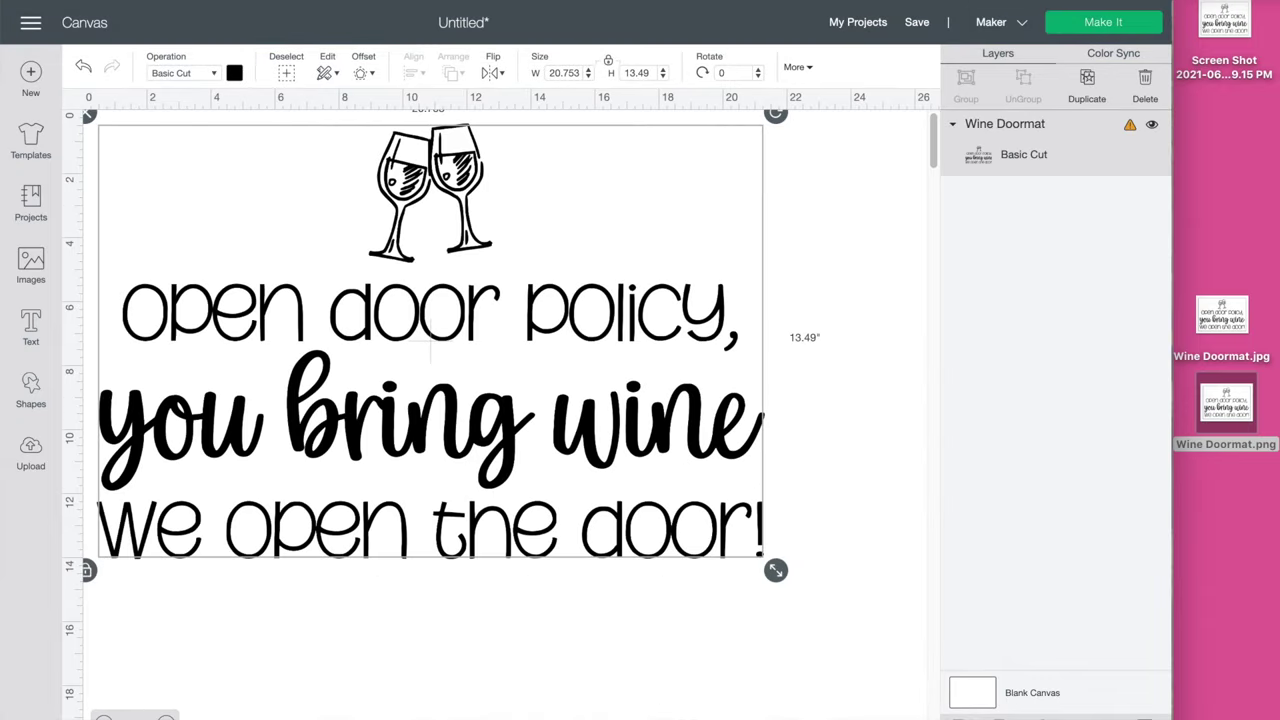
{"action": "left_click", "coordinate": [476, 643]}
{"action": "left_click", "coordinate": [378, 440]}
{"action": "left_click_drag", "start_coordinate": [378, 440], "coordinate": [470, 464]}
{"action": "left_click", "coordinate": [537, 692]}
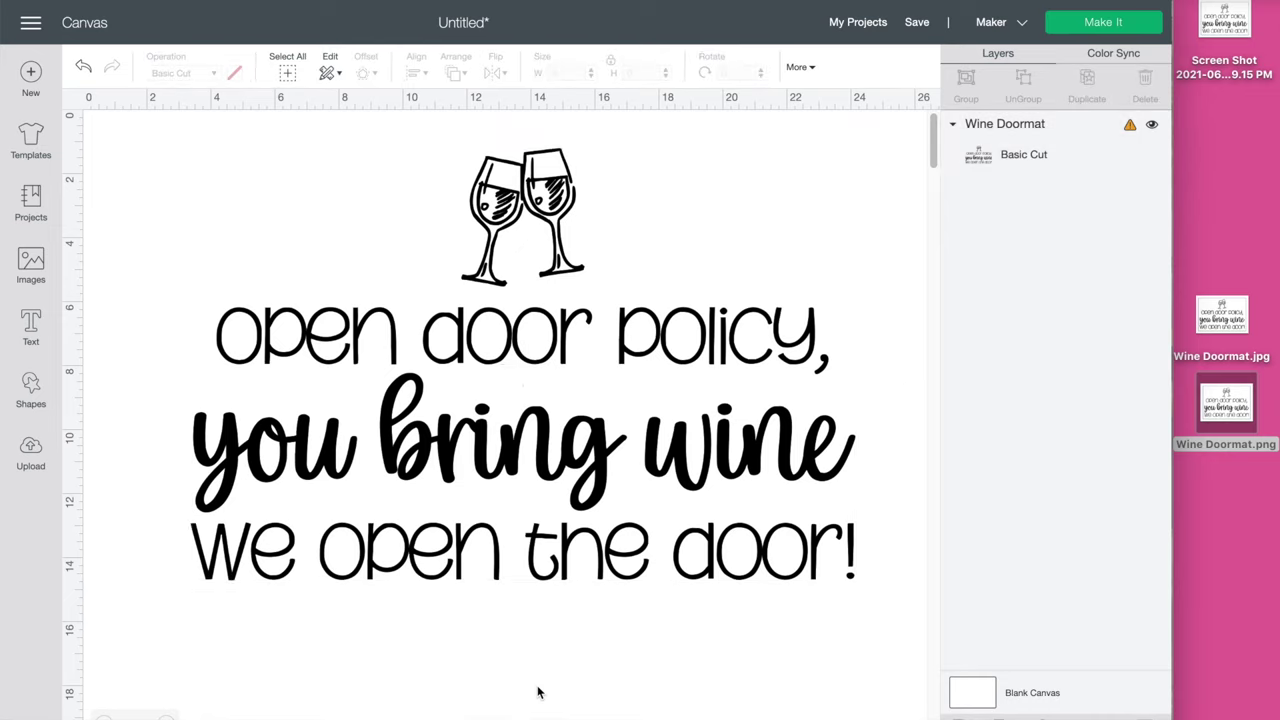